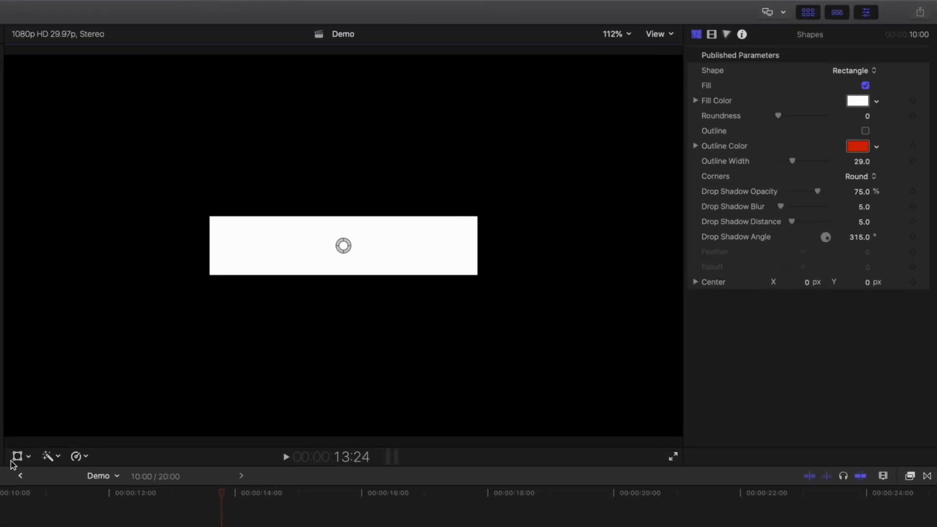
Narrow the white rectangle horizontally with the Transform controls and give it a red outline, adjusting the outline width.
{"action": "left_click", "coordinate": [17, 456]}
{"action": "left_click_drag", "start_coordinate": [5, 255], "coordinate": [306, 245]}
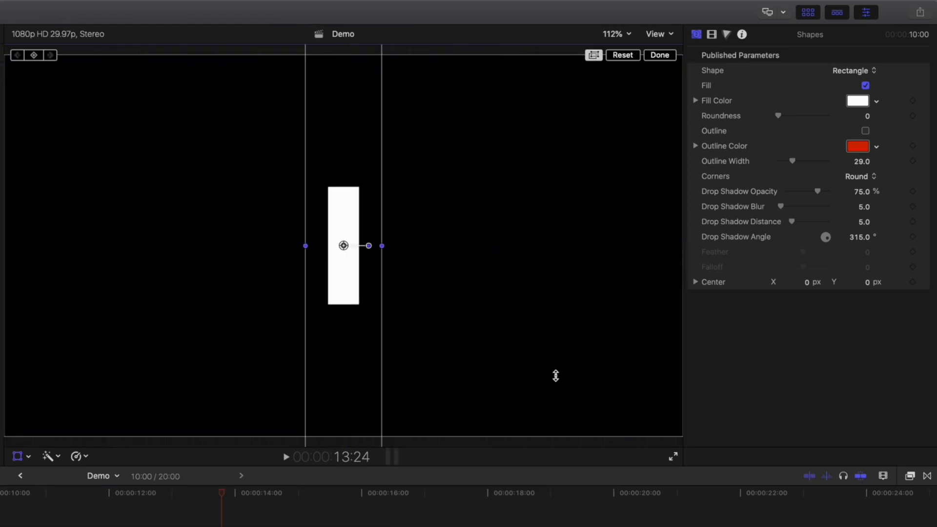
{"action": "left_click", "coordinate": [865, 131]}
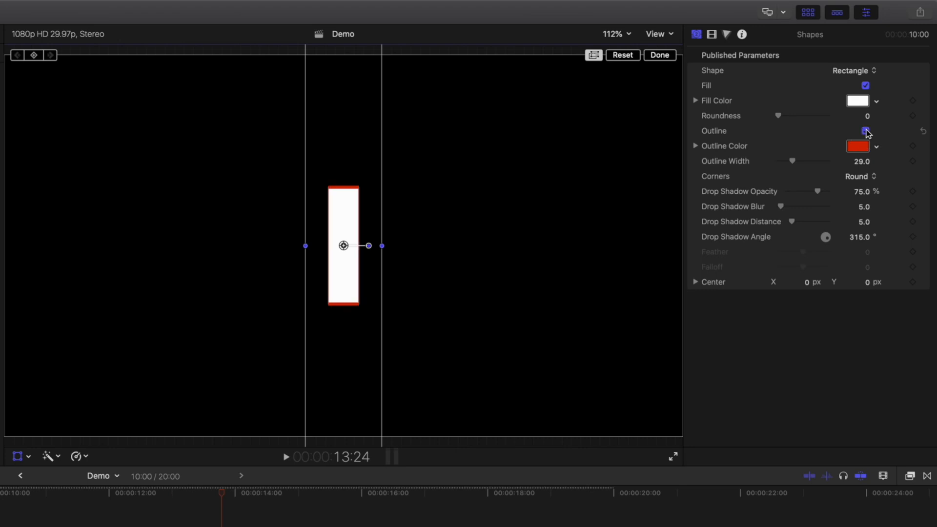
{"action": "left_click_drag", "start_coordinate": [796, 162], "coordinate": [802, 163]}
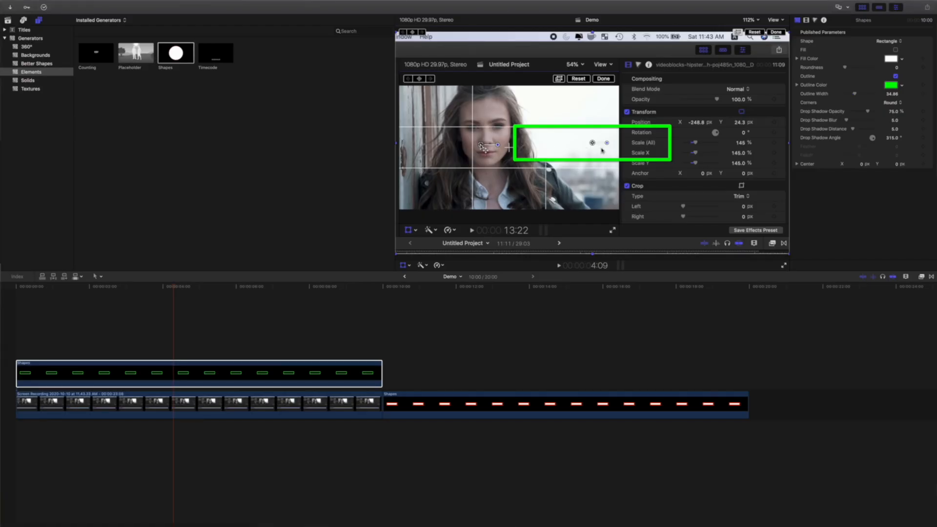
Move and reshape the green outline shape with Transform so it frames the value column of the Transform parameters.
{"action": "left_click_drag", "start_coordinate": [593, 144], "coordinate": [741, 143]}
{"action": "left_click_drag", "start_coordinate": [543, 143], "coordinate": [694, 150]}
{"action": "left_click_drag", "start_coordinate": [741, 254], "coordinate": [729, 394]}
{"action": "left_click_drag", "start_coordinate": [741, 142], "coordinate": [741, 149]}
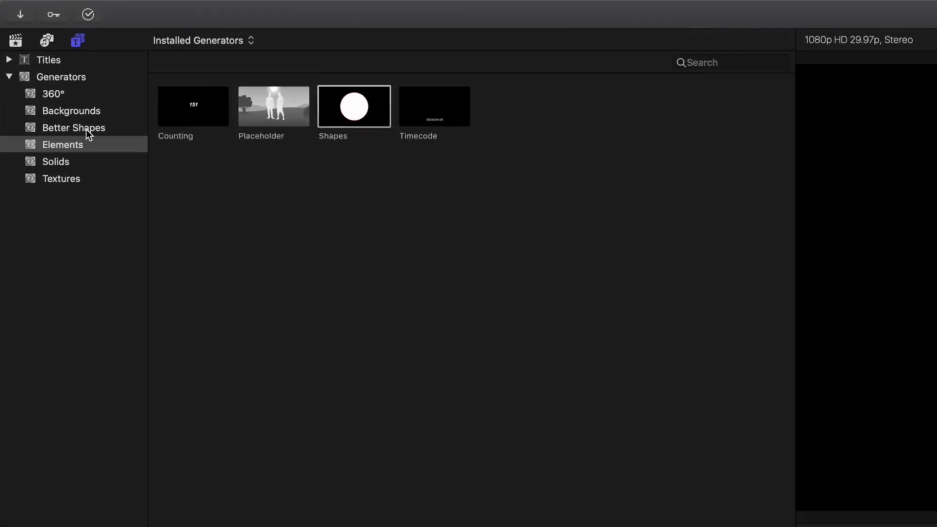
Add the Line generator from Better Shapes to the end of the timeline and select its clip.
{"action": "left_click", "coordinate": [44, 64]}
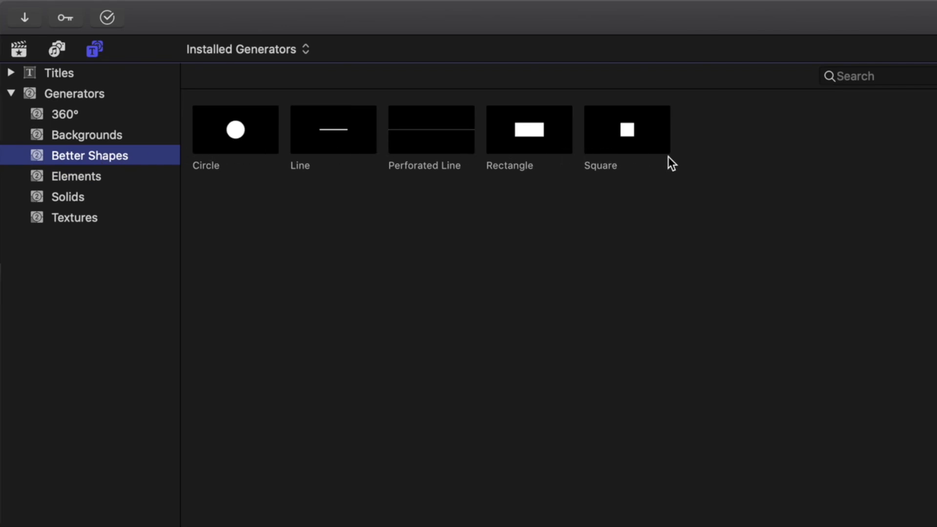
{"action": "left_click", "coordinate": [334, 133]}
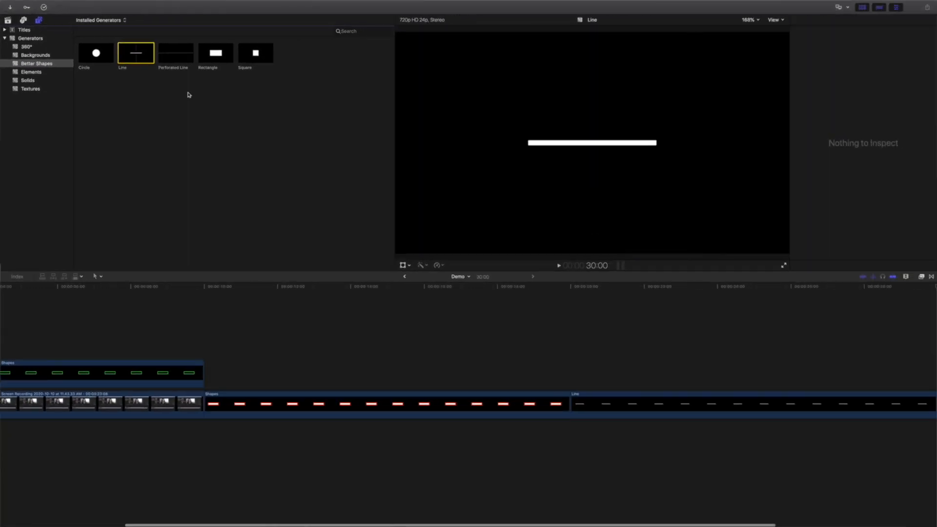
{"action": "left_click", "coordinate": [685, 409]}
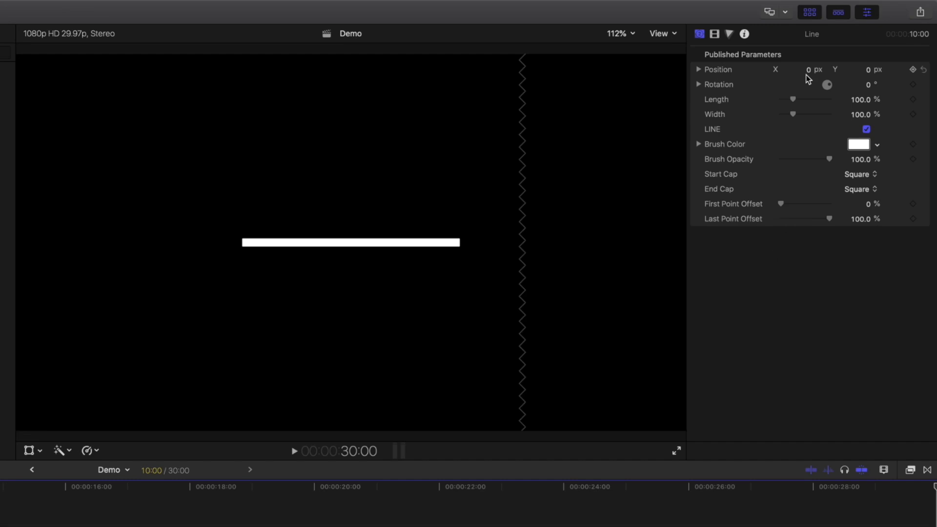
Move the line to X -7.3 px, Y 0.2 px with rotation reset, and set its length to 91.01% and width to 99.36%.
{"action": "mouse_move", "coordinate": [809, 72]}
{"action": "left_mouse_down"}
{"action": "mouse_move", "coordinate": [823, 71]}
{"action": "mouse_move", "coordinate": [805, 72]}
{"action": "left_mouse_up"}
{"action": "left_click_drag", "start_coordinate": [863, 69], "coordinate": [874, 88]}
{"action": "left_click", "coordinate": [924, 86]}
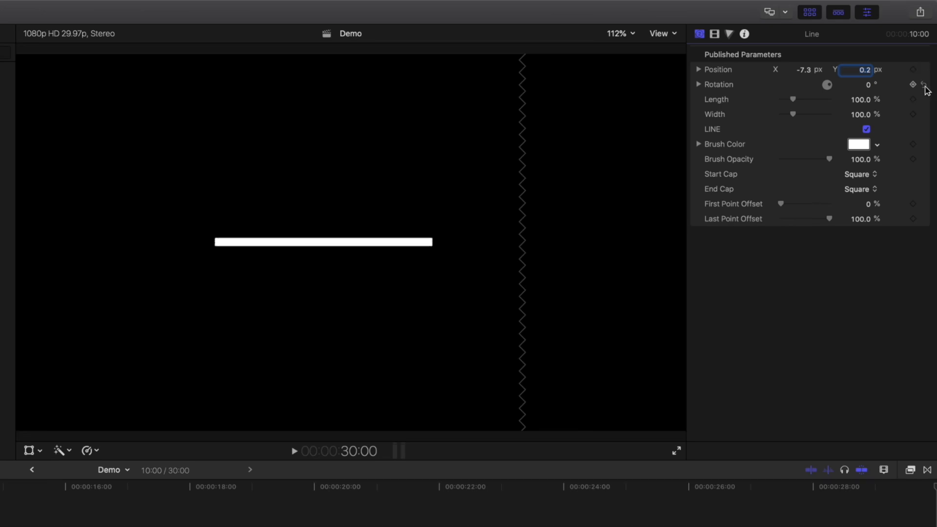
{"action": "mouse_move", "coordinate": [793, 100]}
{"action": "left_mouse_down"}
{"action": "mouse_move", "coordinate": [820, 119]}
{"action": "mouse_move", "coordinate": [793, 119]}
{"action": "left_mouse_up"}
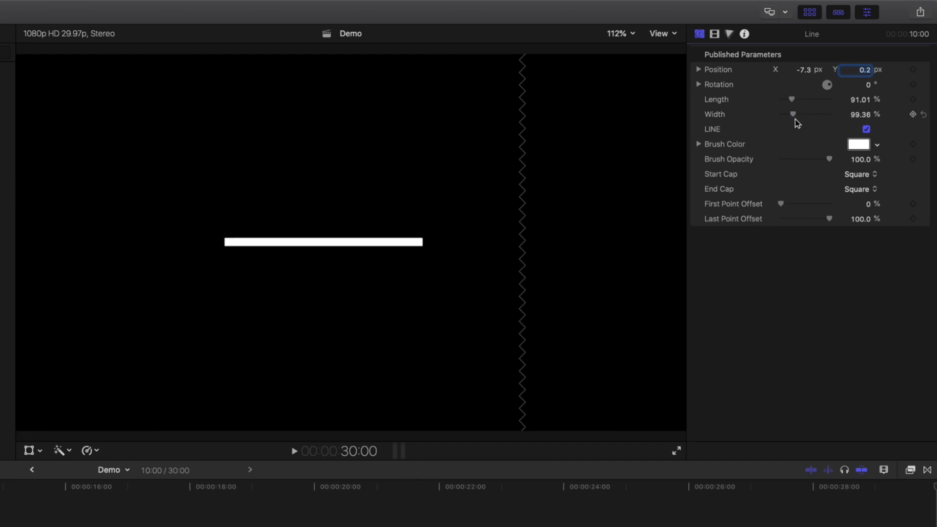
Set the line's brush color to Spring green and keep the brush opacity at 100%.
{"action": "left_click", "coordinate": [860, 145]}
{"action": "left_click", "coordinate": [716, 320]}
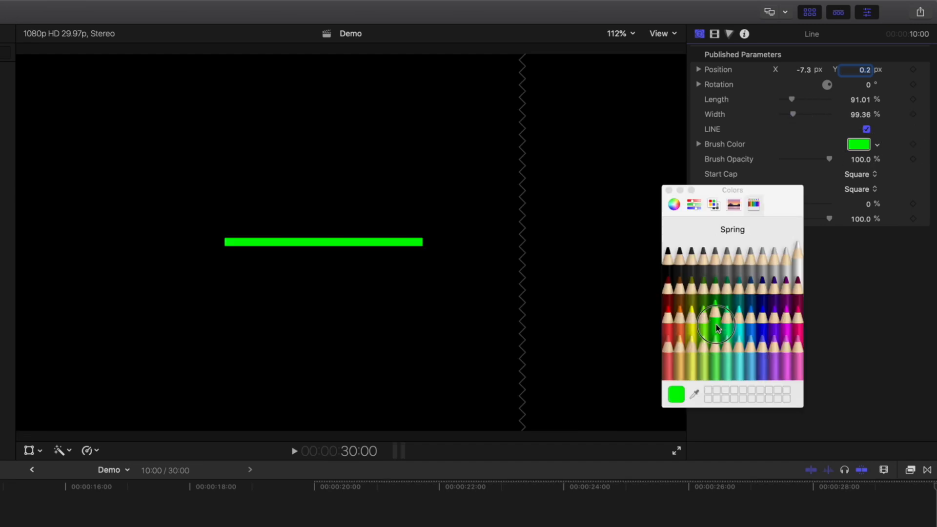
{"action": "mouse_move", "coordinate": [829, 160]}
{"action": "left_mouse_down"}
{"action": "mouse_move", "coordinate": [802, 161]}
{"action": "mouse_move", "coordinate": [851, 163]}
{"action": "left_mouse_up"}
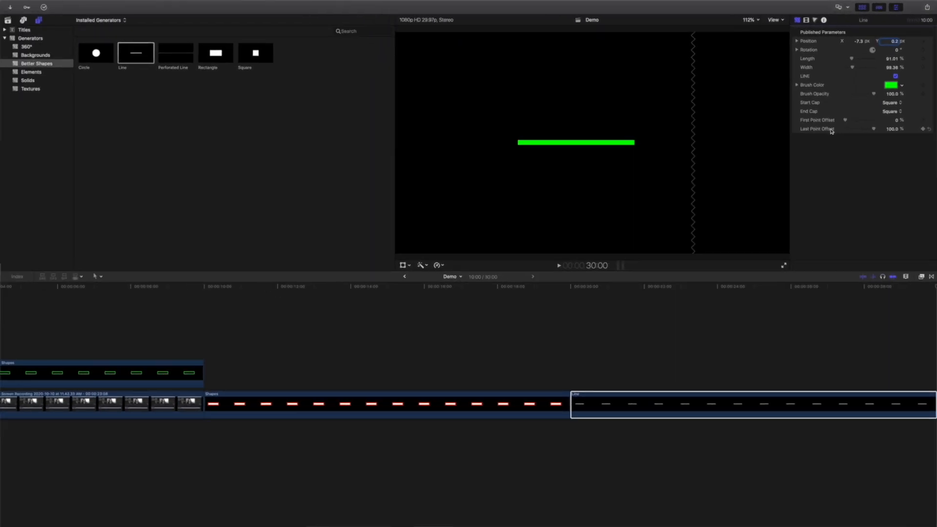
Add a keyframe at the start of the Line clip with First Point Offset at 100%.
{"action": "left_click", "coordinate": [571, 353]}
{"action": "left_click", "coordinate": [581, 402]}
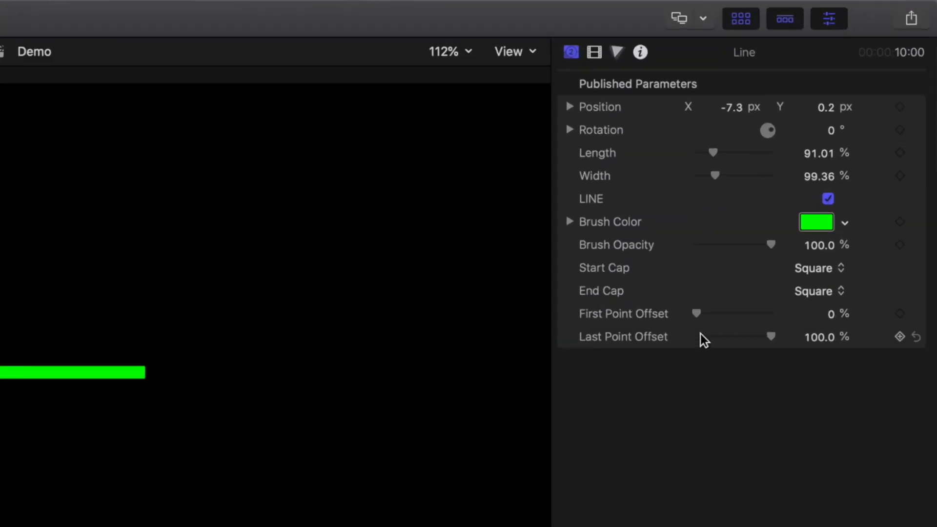
{"action": "left_click_drag", "start_coordinate": [697, 314], "coordinate": [825, 313]}
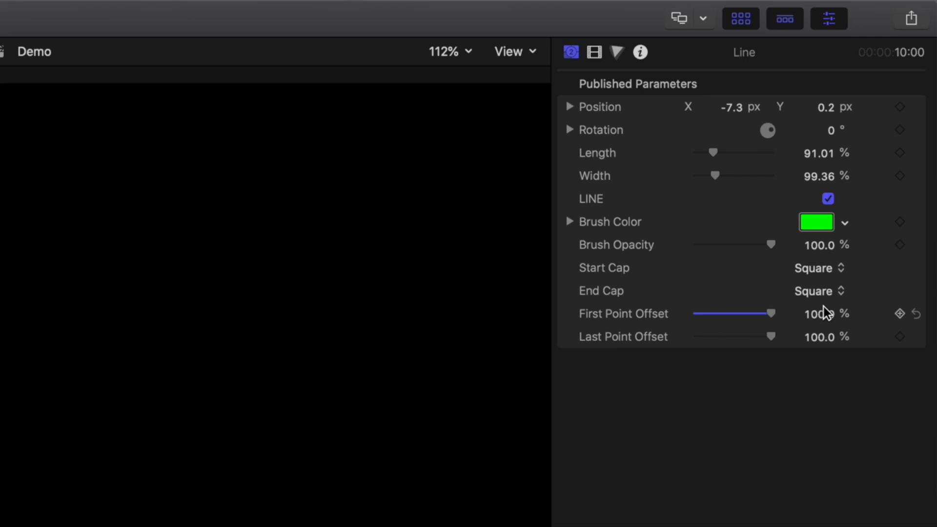
{"action": "left_click", "coordinate": [901, 314]}
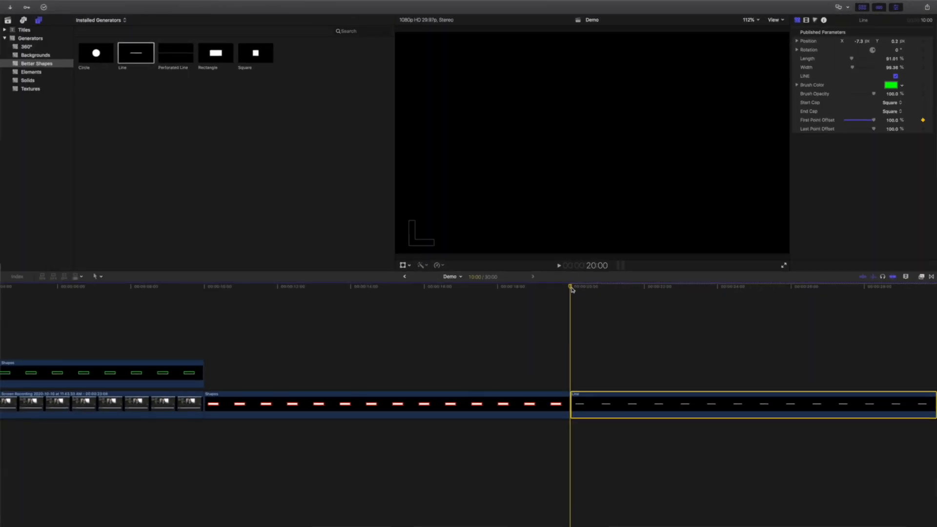
Set the line's First Point Offset to 0% at 20:17 and play back the reveal animation.
{"action": "left_click_drag", "start_coordinate": [572, 287], "coordinate": [592, 293]}
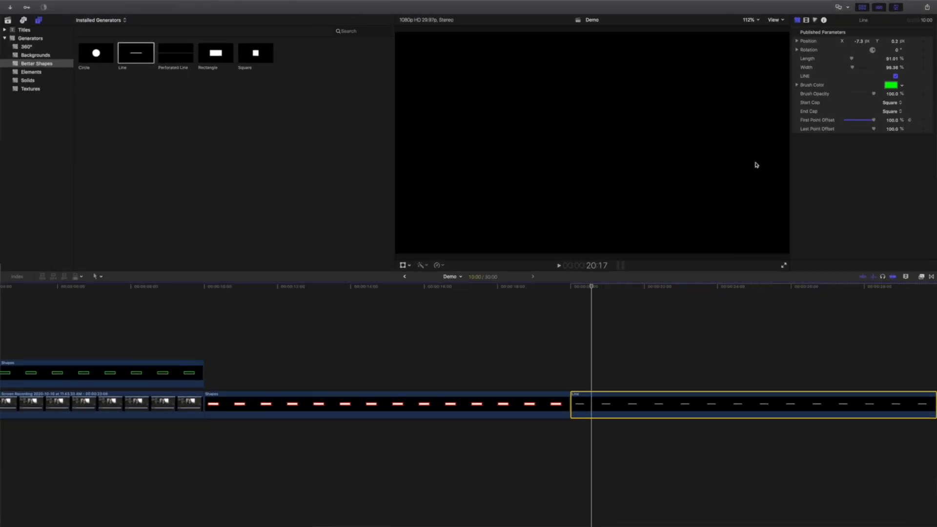
{"action": "left_click_drag", "start_coordinate": [873, 121], "coordinate": [846, 120]}
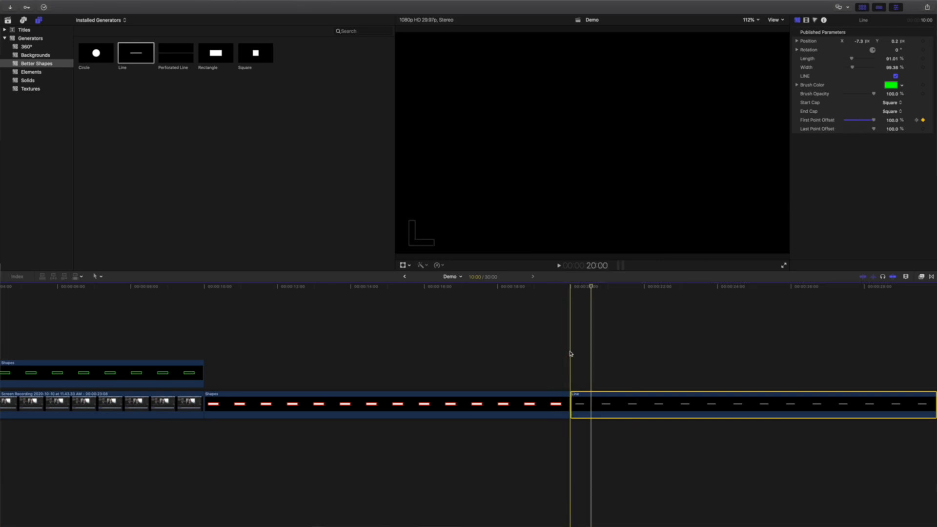
{"action": "key", "text": "space"}
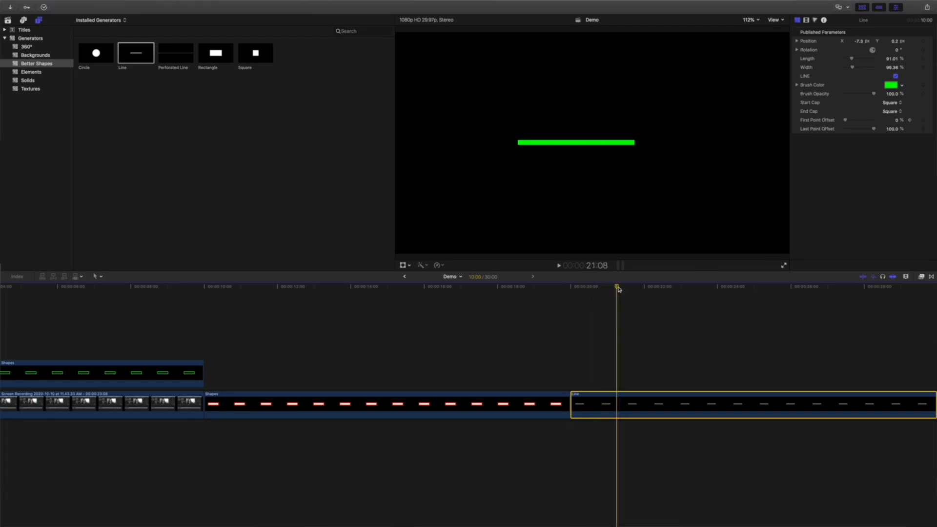
Keyframe the line's Last Point Offset at 100% at 21:27 and at its minimum at 22:16, and play back the animation.
{"action": "left_click_drag", "start_coordinate": [617, 288], "coordinate": [643, 289]}
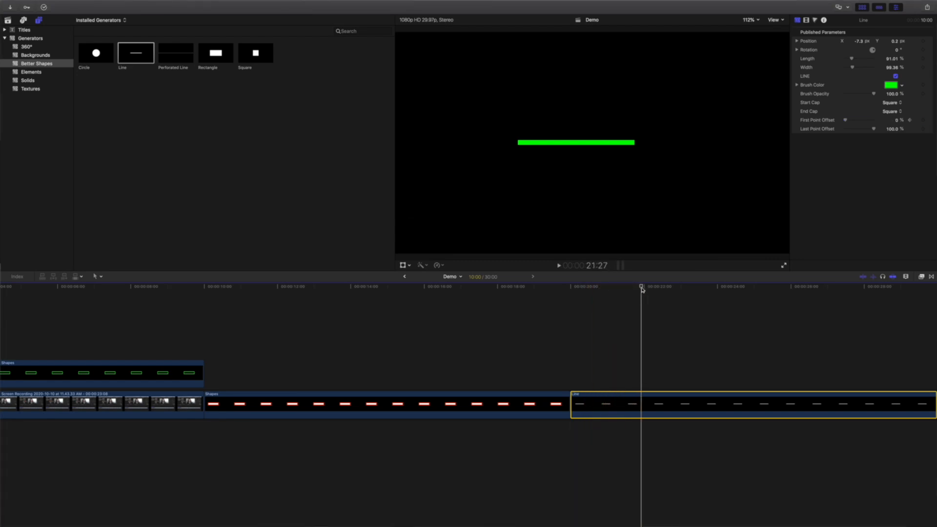
{"action": "left_click", "coordinate": [923, 129]}
{"action": "left_click_drag", "start_coordinate": [641, 287], "coordinate": [665, 295]}
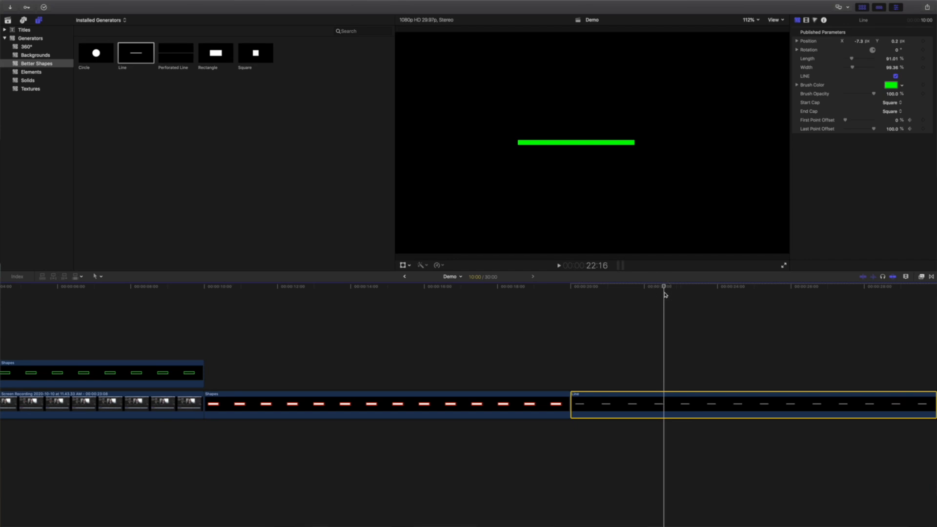
{"action": "left_click_drag", "start_coordinate": [874, 129], "coordinate": [839, 133]}
{"action": "key", "text": "space"}
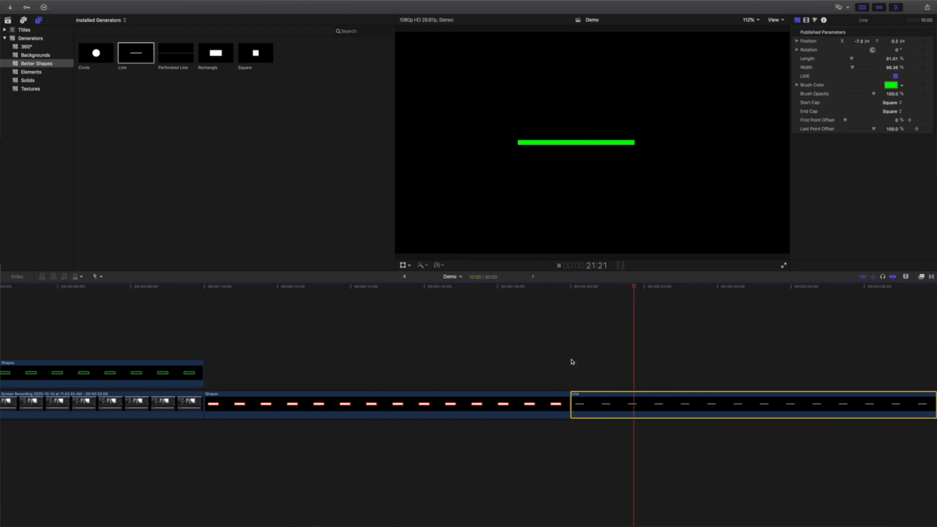
{"action": "key", "text": "space"}
Set the line's start cap and end cap to Round with the playhead at 21:05.
{"action": "left_click", "coordinate": [614, 358]}
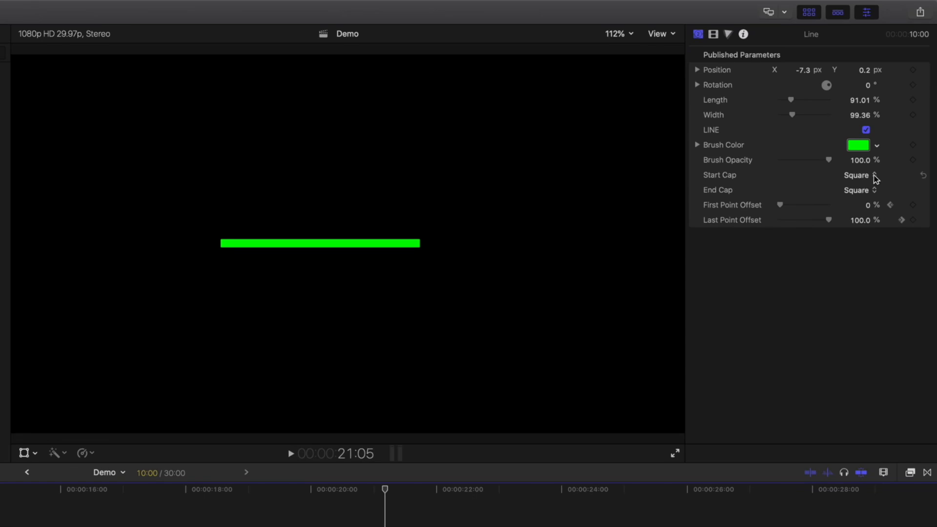
{"action": "left_click", "coordinate": [875, 176]}
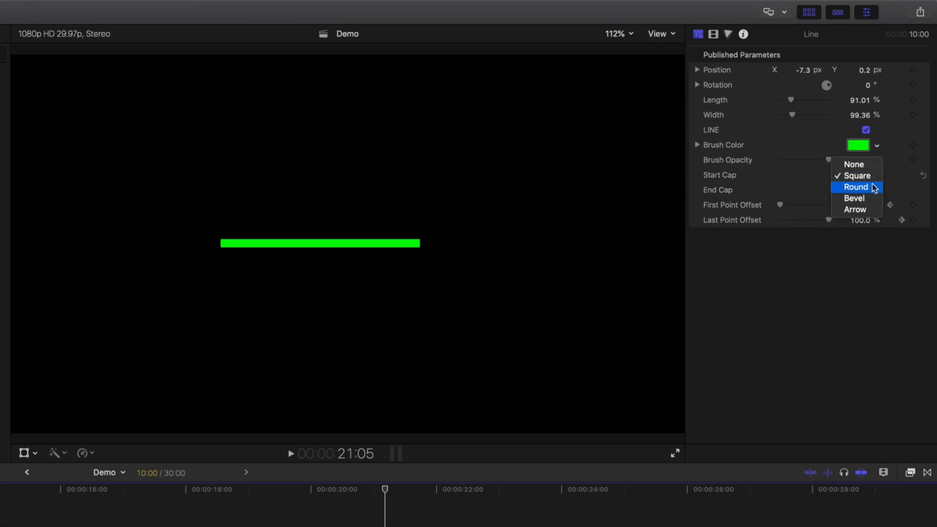
{"action": "left_click", "coordinate": [874, 188]}
{"action": "left_click", "coordinate": [874, 190]}
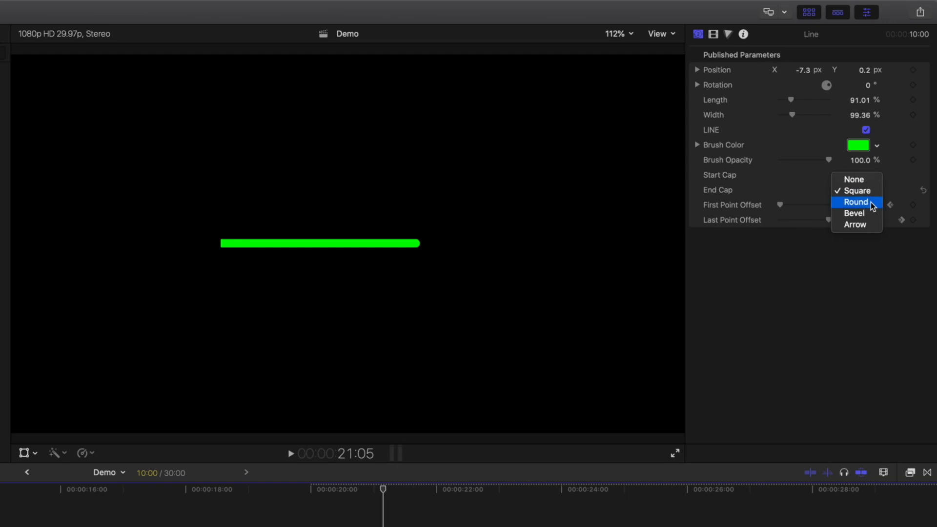
{"action": "left_click", "coordinate": [875, 201]}
Try Bevel on both ends of the line, keeping it for the end cap and setting the start cap to Arrow.
{"action": "left_click", "coordinate": [874, 178]}
{"action": "left_click", "coordinate": [874, 188]}
{"action": "left_click", "coordinate": [874, 191]}
{"action": "left_click", "coordinate": [874, 201]}
{"action": "left_click", "coordinate": [874, 175]}
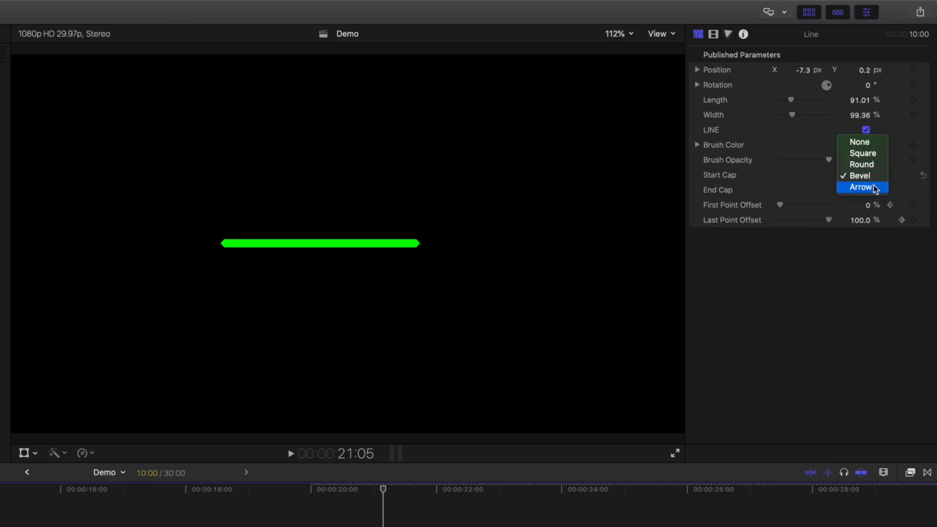
{"action": "left_click", "coordinate": [874, 188]}
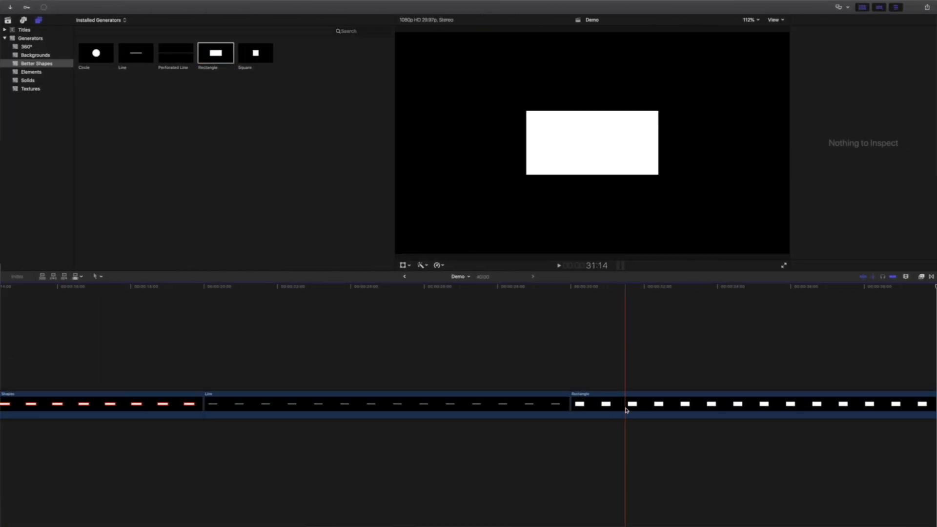
Move the Rectangle clip's shape to X -8.3 px, Y 1.3 px with rotation reset, and set its height to 398 and width to 1000.
{"action": "left_click", "coordinate": [627, 410]}
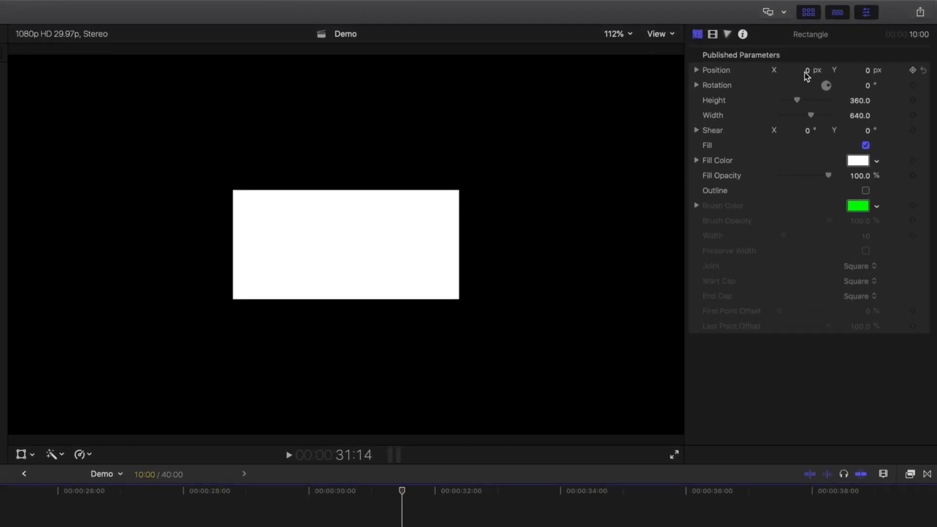
{"action": "left_click_drag", "start_coordinate": [808, 73], "coordinate": [796, 73]}
{"action": "left_click_drag", "start_coordinate": [868, 73], "coordinate": [869, 89]}
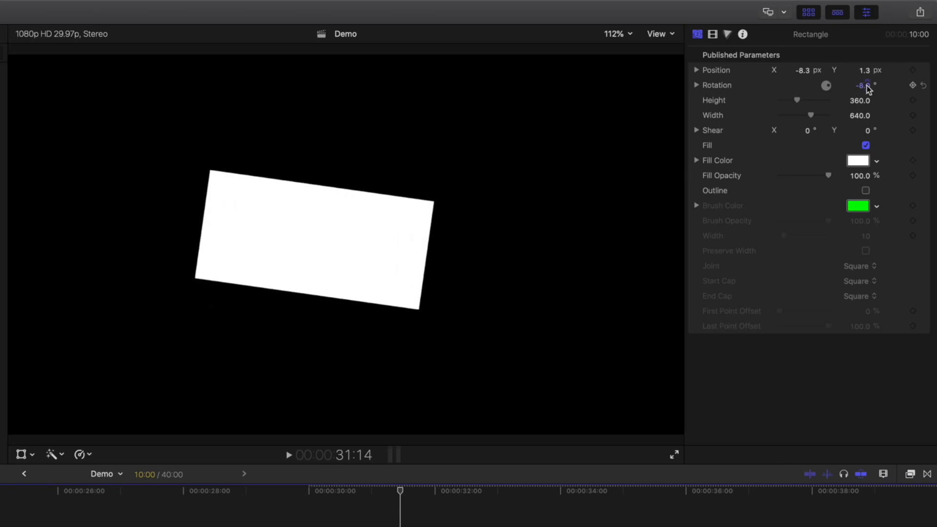
{"action": "left_click", "coordinate": [924, 86]}
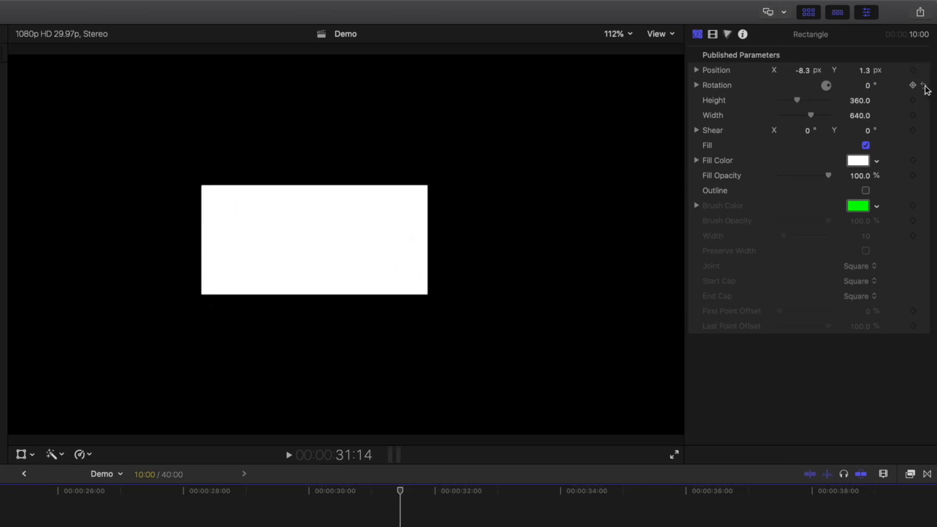
{"action": "left_click_drag", "start_coordinate": [798, 102], "coordinate": [835, 122]}
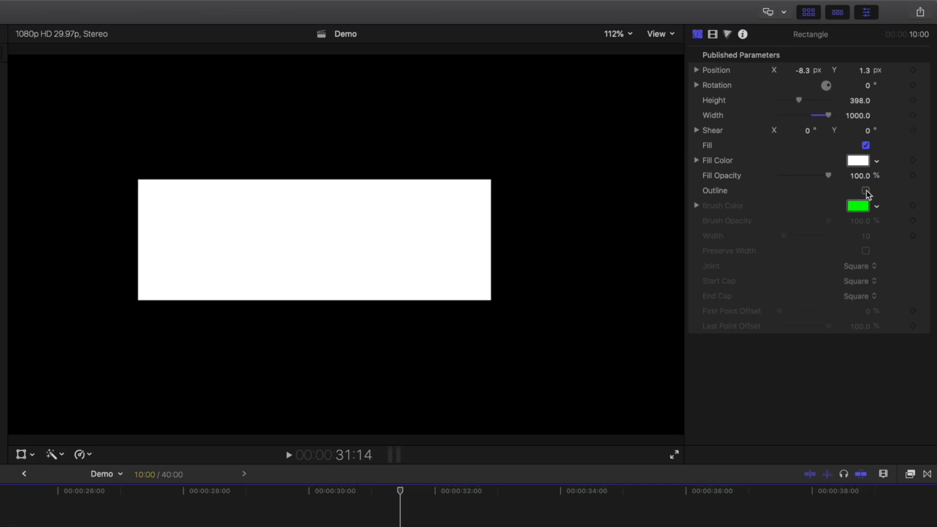
Turn on the rectangle's green outline with a width of 27 and readjust the rectangle's height.
{"action": "left_click", "coordinate": [866, 191]}
{"action": "left_click_drag", "start_coordinate": [785, 236], "coordinate": [792, 236]}
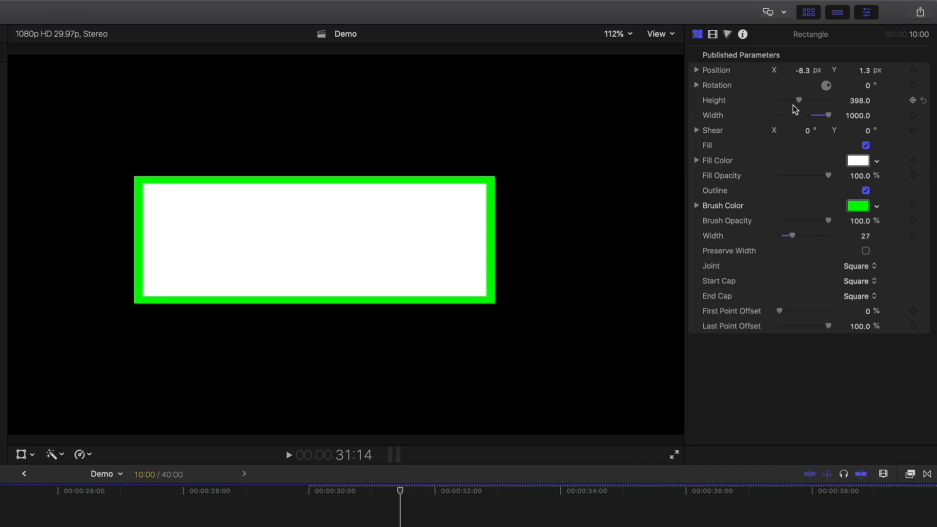
{"action": "mouse_move", "coordinate": [802, 103]}
{"action": "left_mouse_down"}
{"action": "mouse_move", "coordinate": [822, 94]}
{"action": "mouse_move", "coordinate": [802, 106]}
{"action": "mouse_move", "coordinate": [795, 98]}
{"action": "left_mouse_up"}
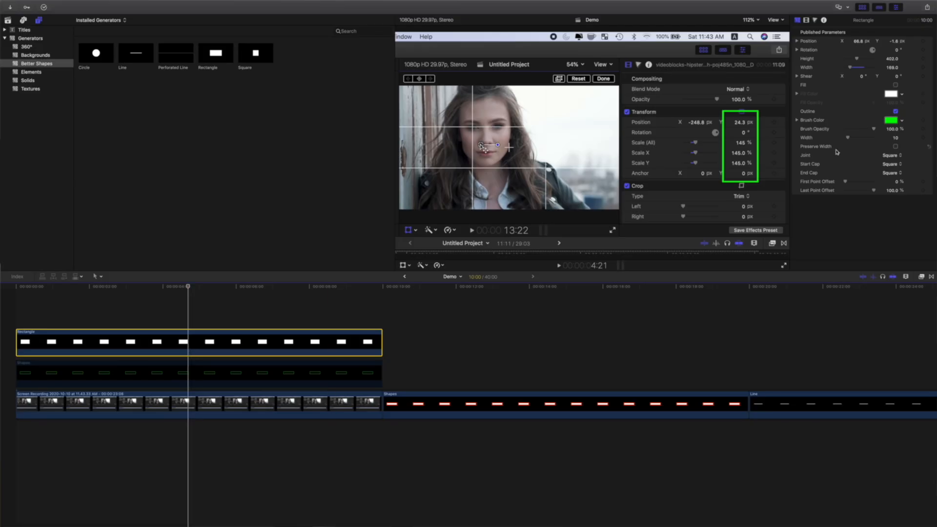
Style the green rectangle outline with a Round joint, Bevel start and end caps, and a First Point Offset of about 8%.
{"action": "left_click", "coordinate": [891, 156]}
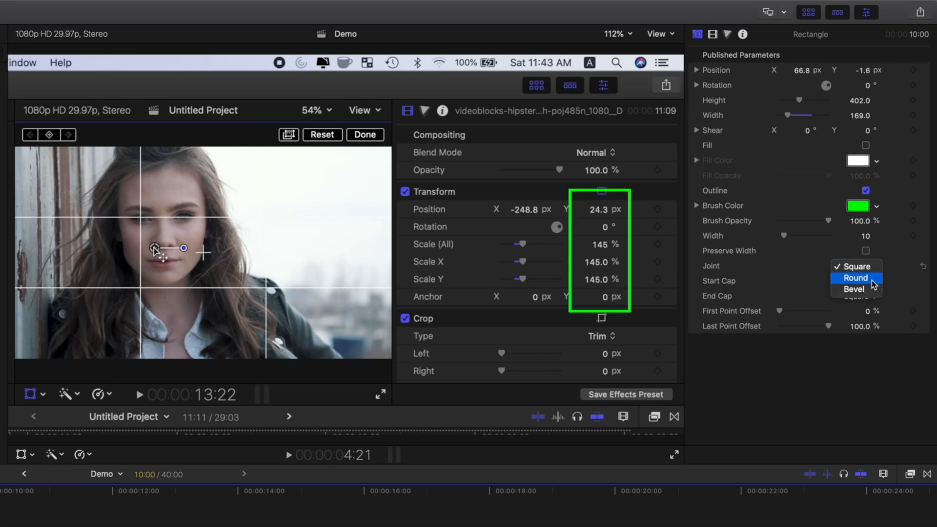
{"action": "left_click", "coordinate": [856, 278]}
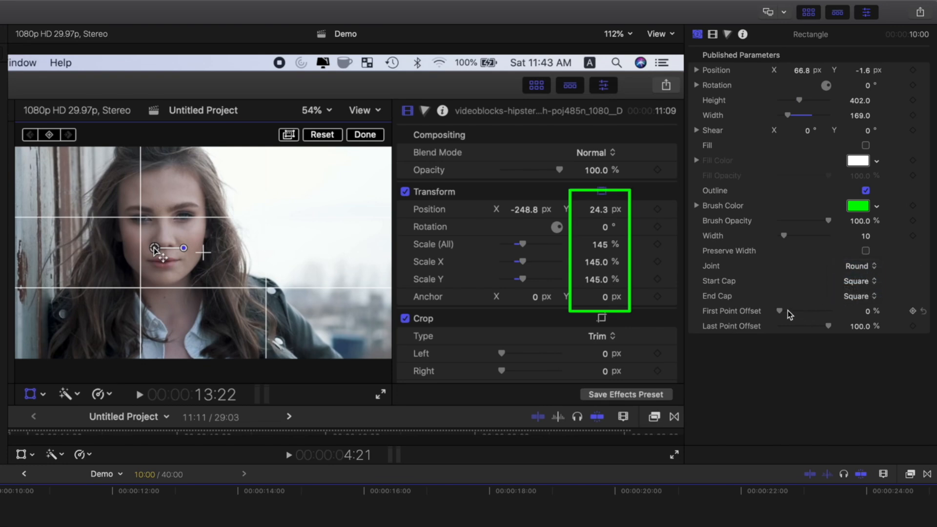
{"action": "left_click_drag", "start_coordinate": [780, 312], "coordinate": [784, 313]}
{"action": "left_click", "coordinate": [872, 282]}
{"action": "left_click", "coordinate": [872, 307]}
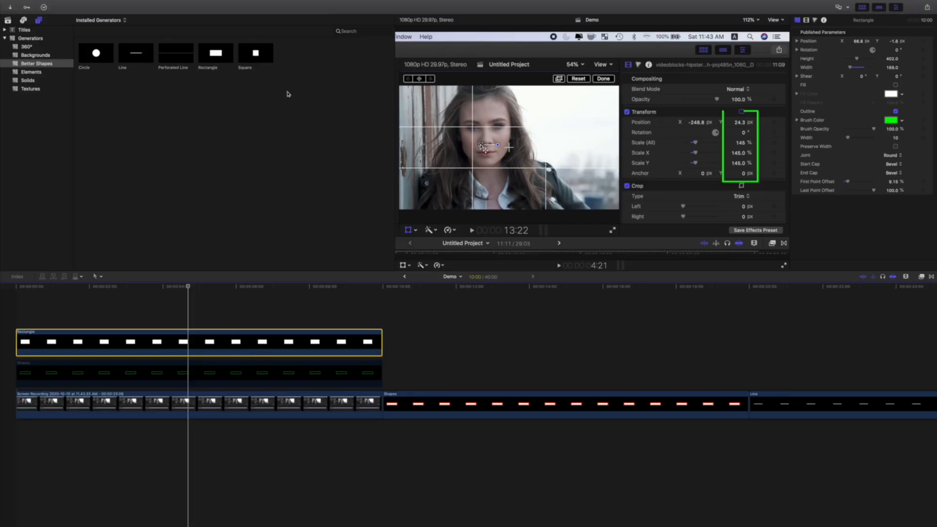
Preview the Square generator from Better Shapes.
{"action": "left_click", "coordinate": [255, 50]}
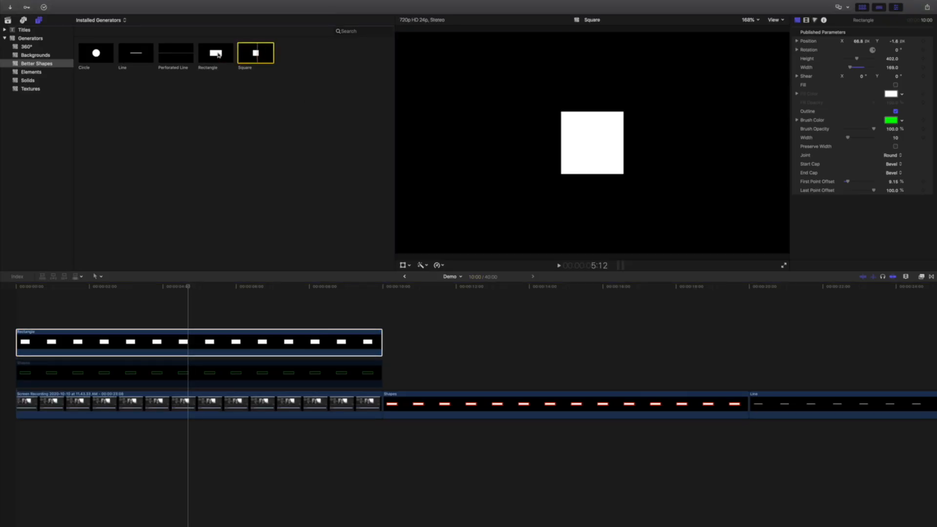
Append the Perforated Line generator from Better Shapes to the end of the timeline and adjust its perforation size.
{"action": "left_click", "coordinate": [91, 56]}
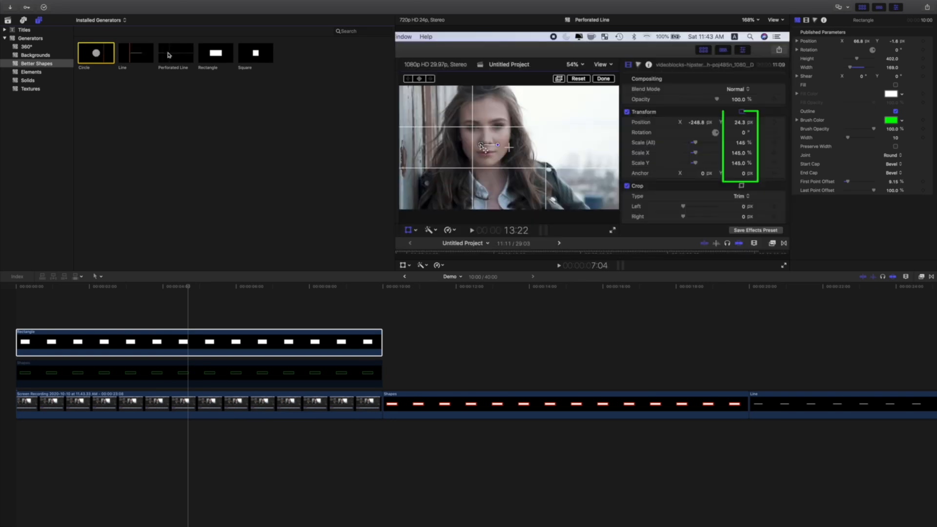
{"action": "left_click", "coordinate": [176, 54]}
{"action": "key", "text": "e"}
{"action": "left_click", "coordinate": [703, 359]}
{"action": "left_click", "coordinate": [711, 393]}
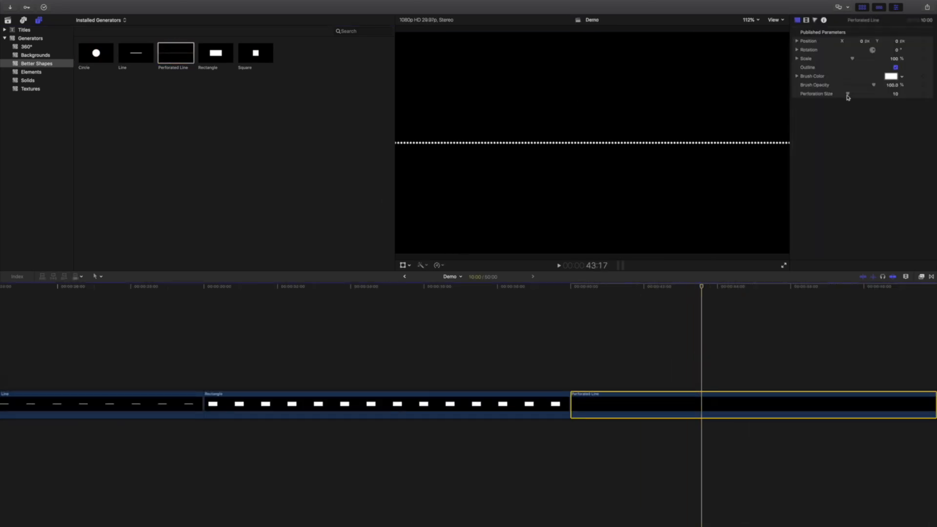
{"action": "mouse_move", "coordinate": [848, 95]}
{"action": "left_mouse_down"}
{"action": "mouse_move", "coordinate": [871, 97]}
{"action": "mouse_move", "coordinate": [850, 94]}
{"action": "left_mouse_up"}
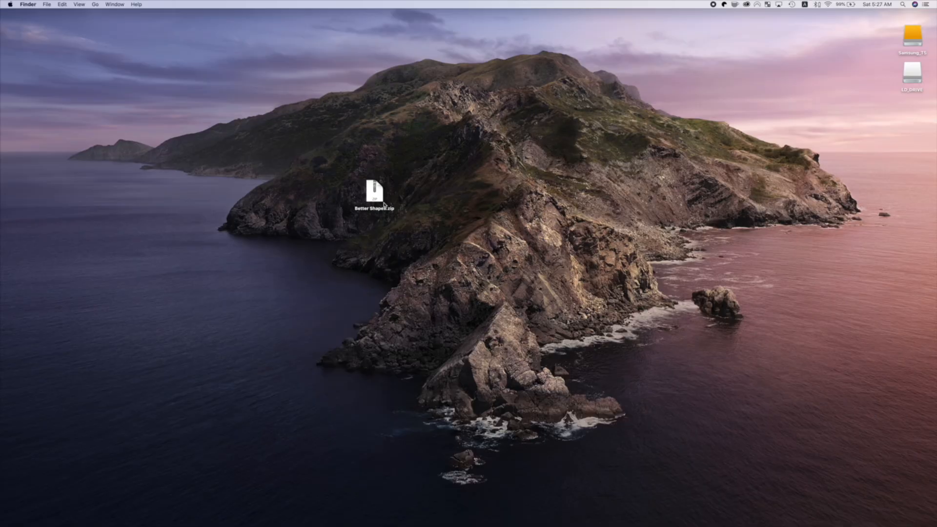
Extract Better Shapes.zip on the desktop and open the extracted Better Shapes folder in a Finder window.
{"action": "double_click", "coordinate": [375, 193]}
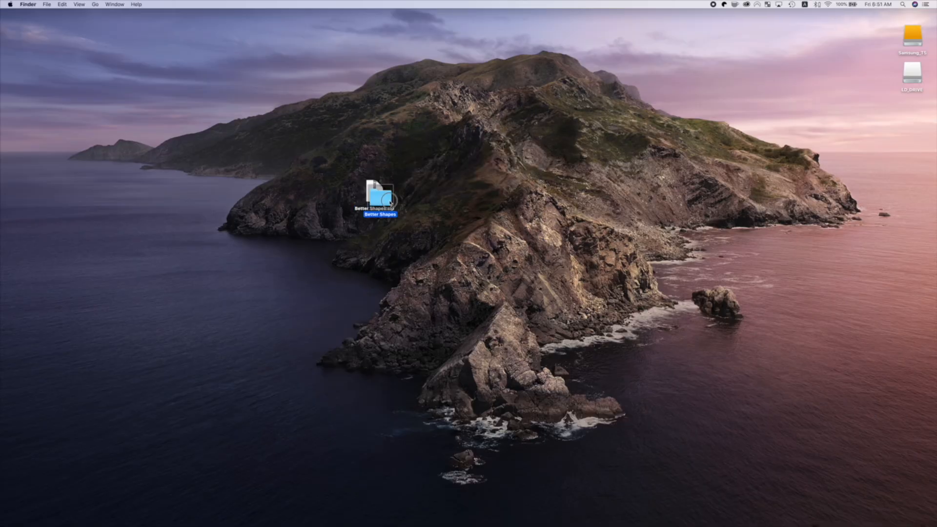
{"action": "double_click", "coordinate": [429, 191]}
{"action": "left_click_drag", "start_coordinate": [362, 109], "coordinate": [467, 126]}
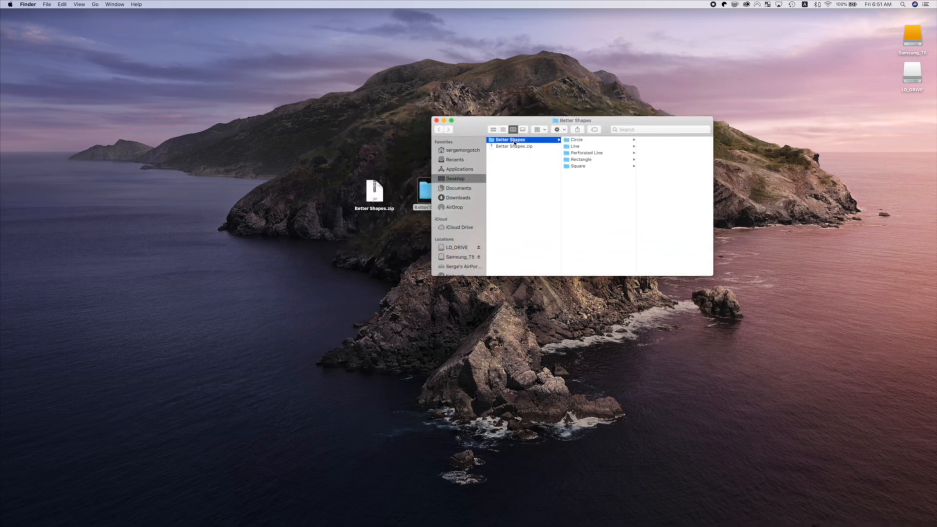
Open a second Finder window and go to Movies > Motion Templates > Generators in the home folder.
{"action": "key", "text": "super+n"}
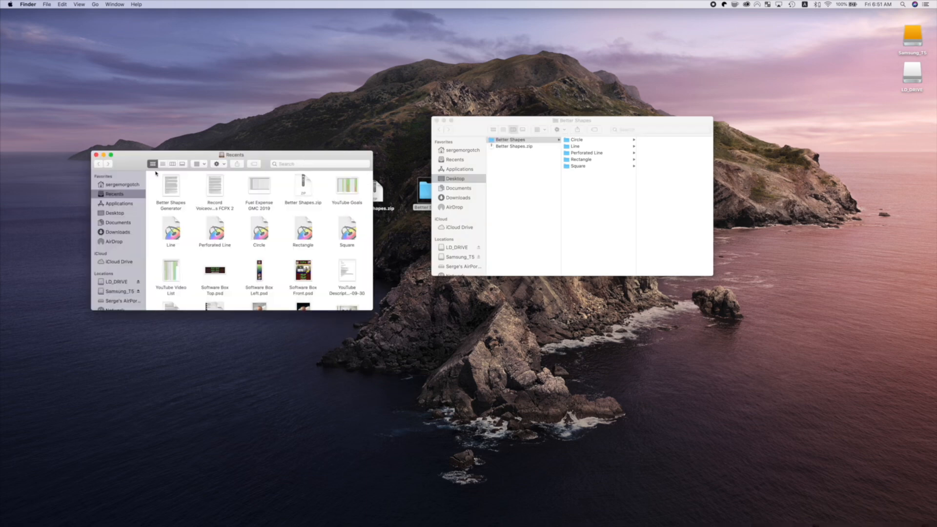
{"action": "left_click", "coordinate": [123, 185]}
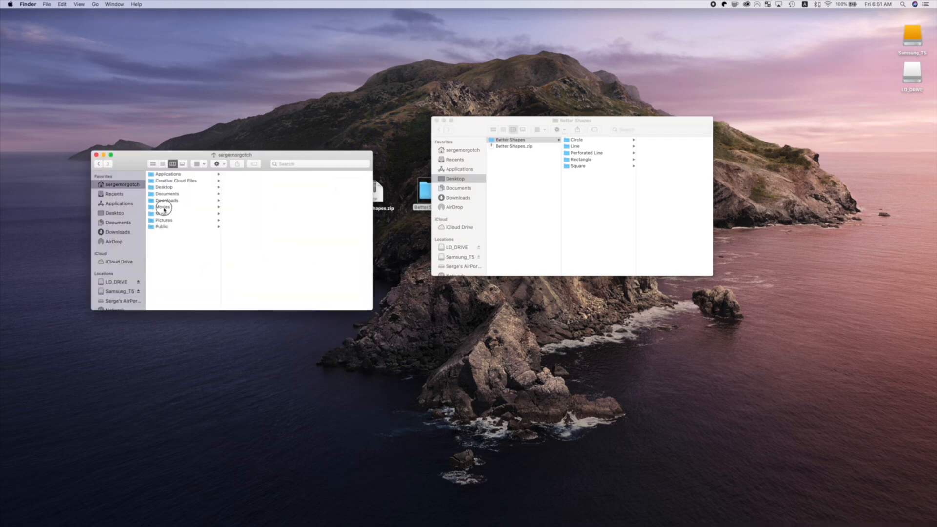
{"action": "left_click", "coordinate": [173, 208]}
{"action": "left_click", "coordinate": [240, 195]}
{"action": "left_click", "coordinate": [322, 187]}
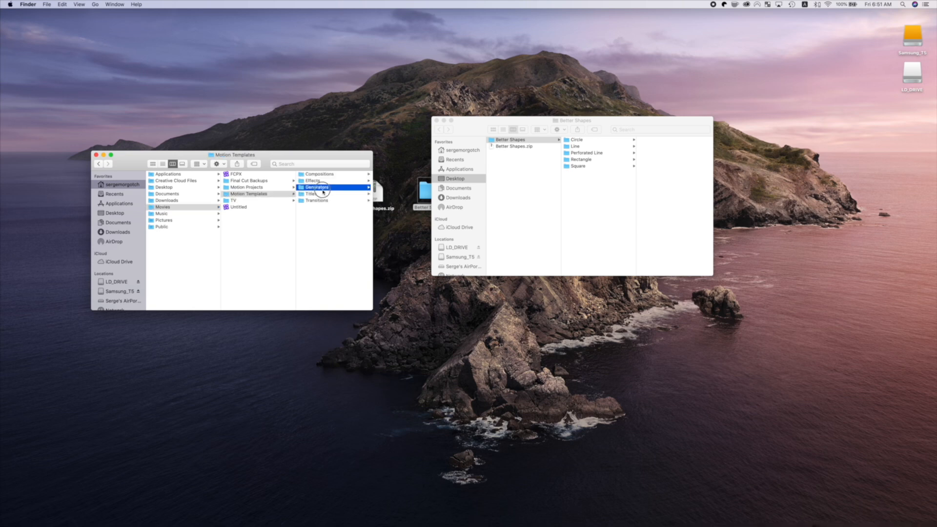
Copy the Better Shapes folder from the desktop into the Motion Templates Generators folder and close all Finder windows.
{"action": "right_click", "coordinate": [516, 146]}
{"action": "left_click", "coordinate": [562, 223]}
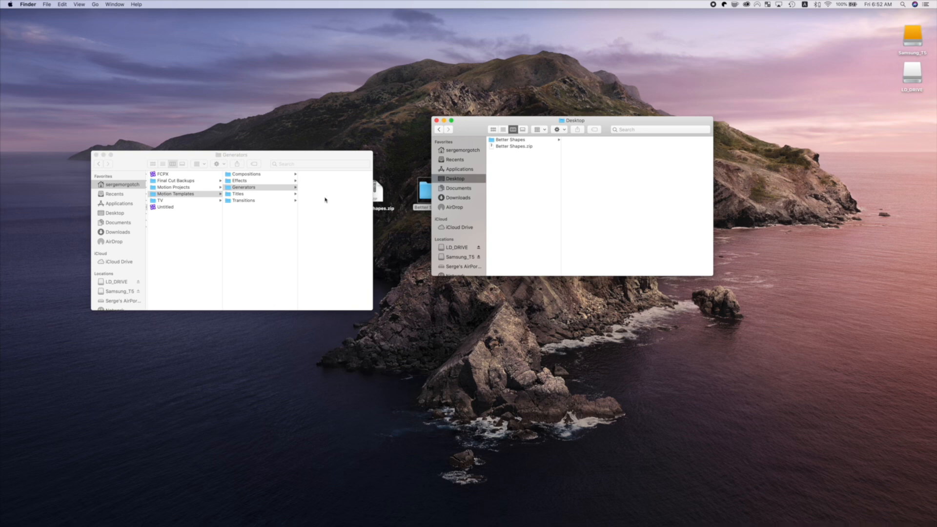
{"action": "right_click", "coordinate": [327, 197]}
{"action": "left_click", "coordinate": [334, 223]}
{"action": "key", "text": "super+alt+w"}
Switch to Final Cut Pro and display the Better Shapes category of the installed generators.
{"action": "mouse_move", "coordinate": [538, 512]}
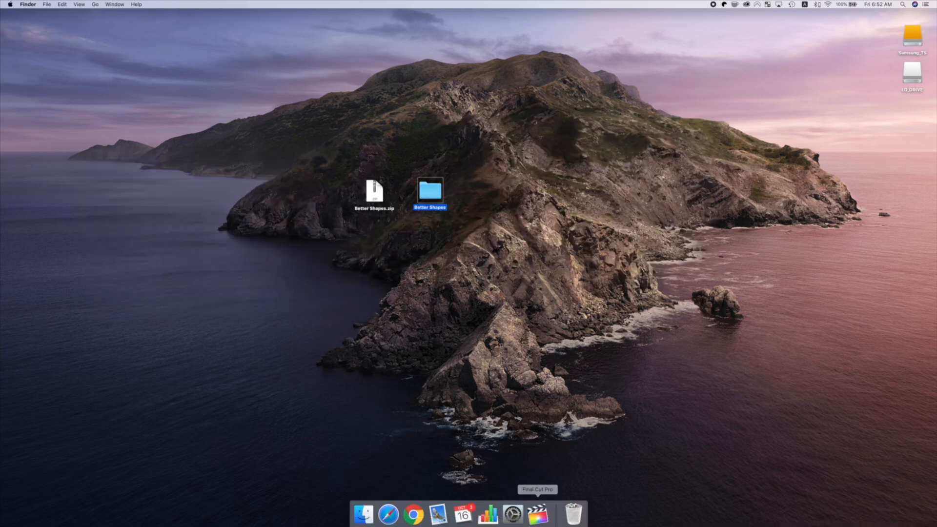
{"action": "left_click", "coordinate": [538, 511]}
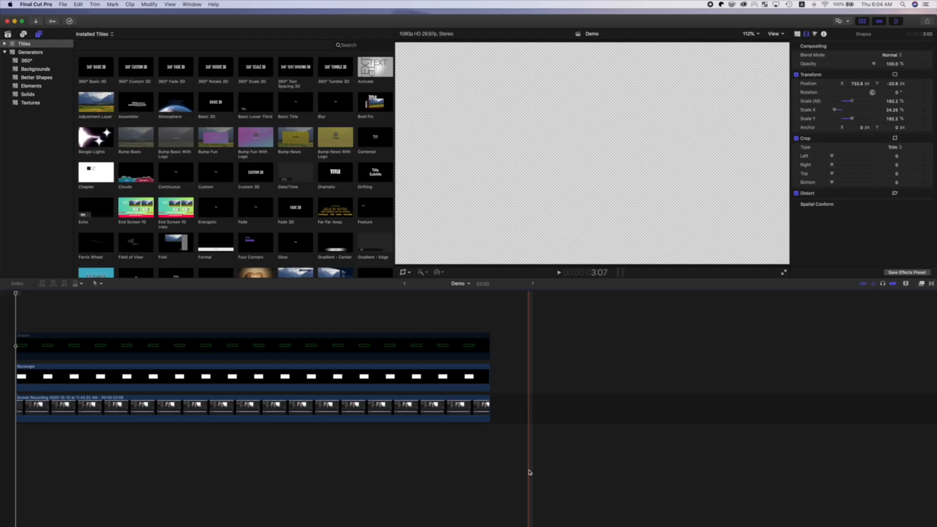
{"action": "left_click", "coordinate": [37, 78]}
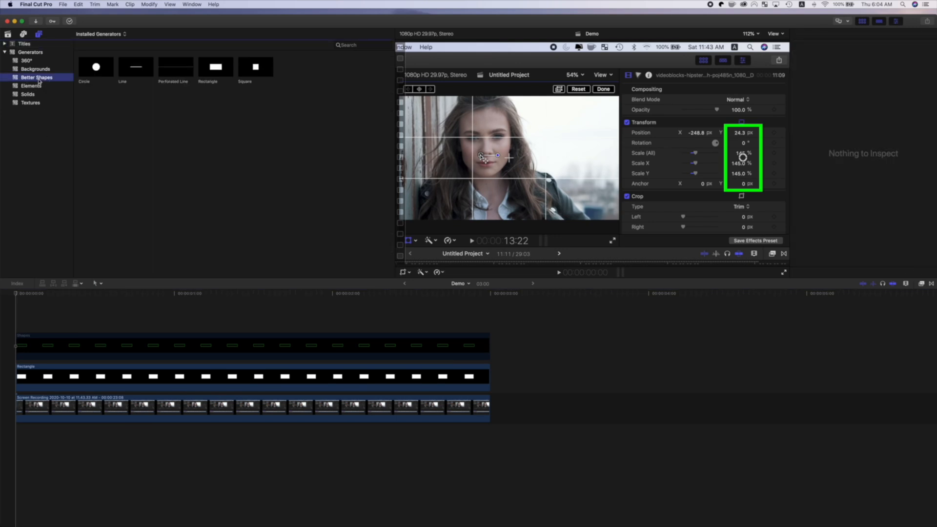